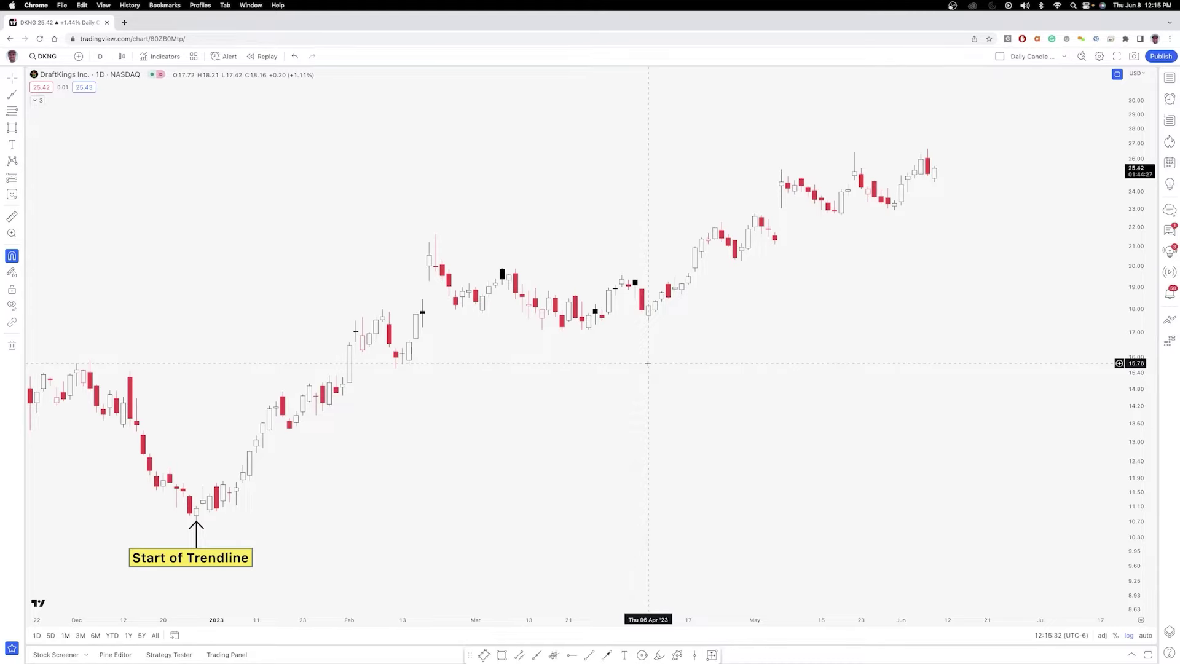
# - Select the Ray tool from the trend line tools in the left toolbar
pyautogui.click(196, 526)
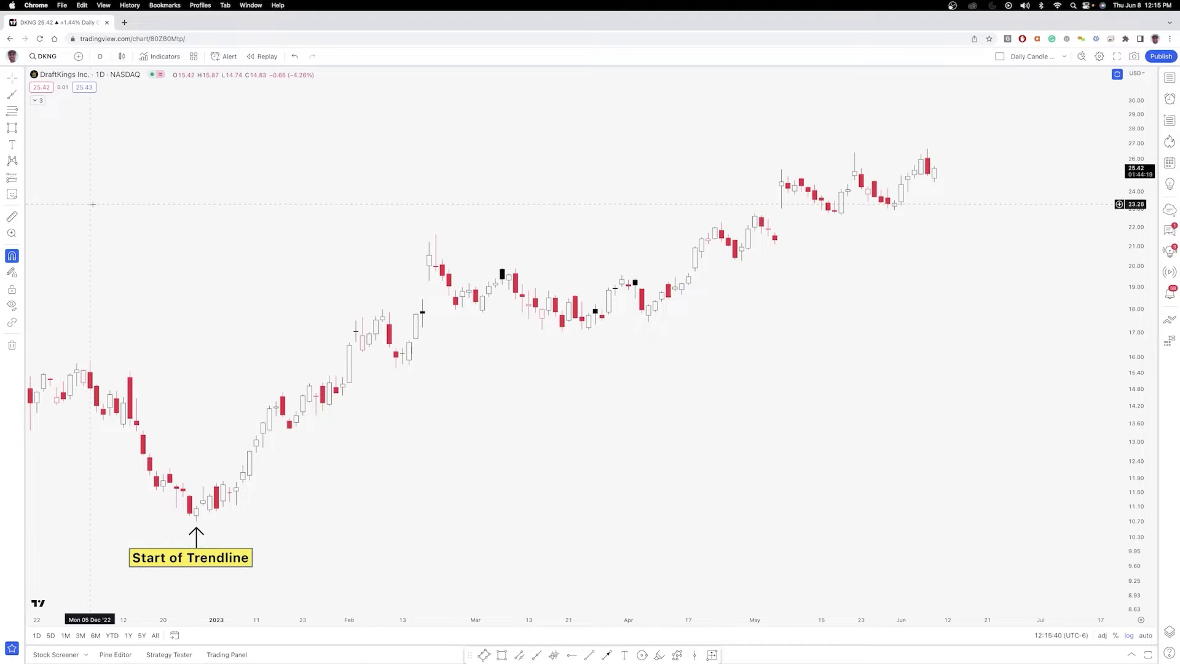
pyautogui.click(21, 96)
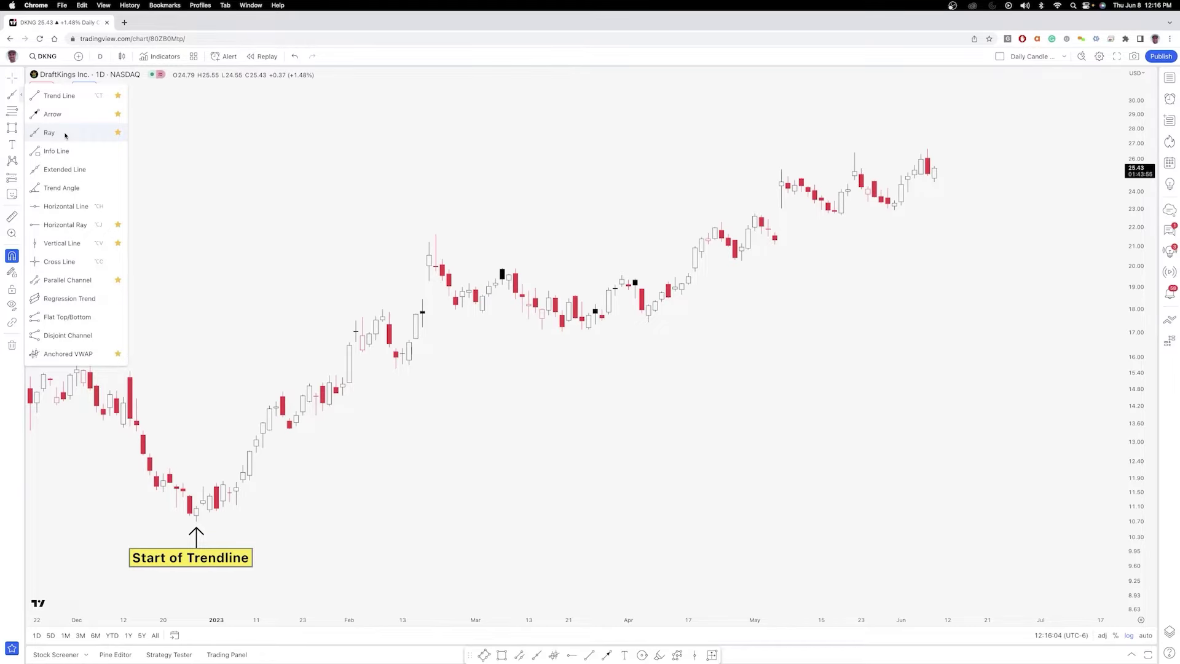
pyautogui.click(65, 134)
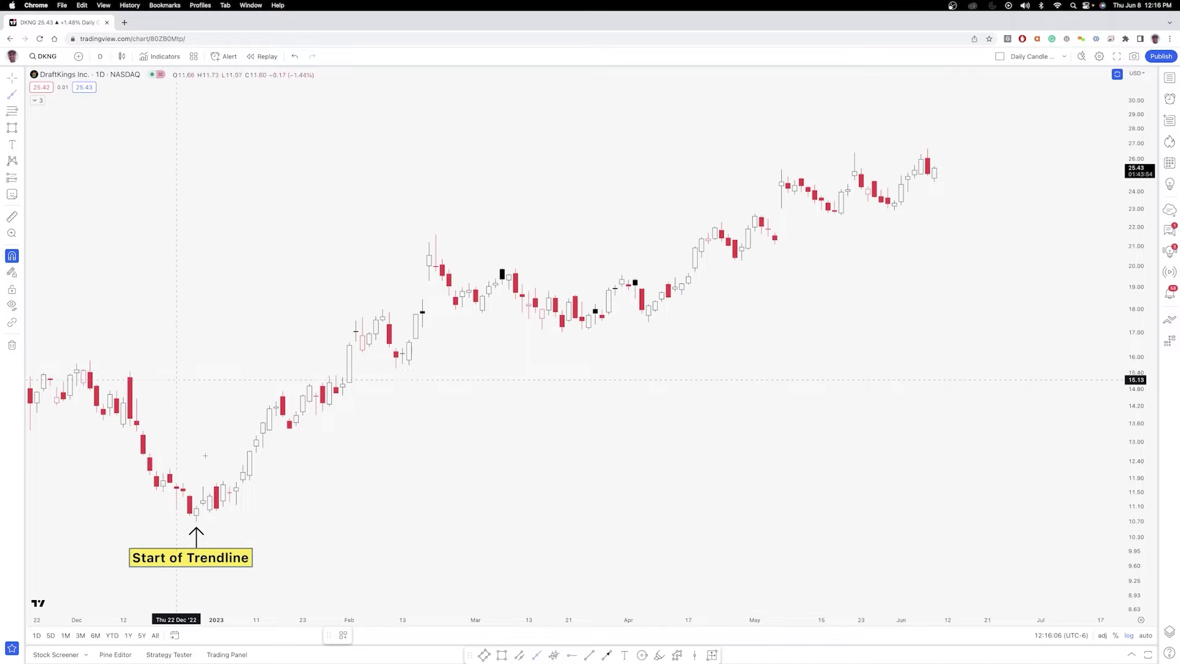
# - Draw a ray from the 28 Dec low of 10.69 through the early-April low
pyautogui.click(203, 523)
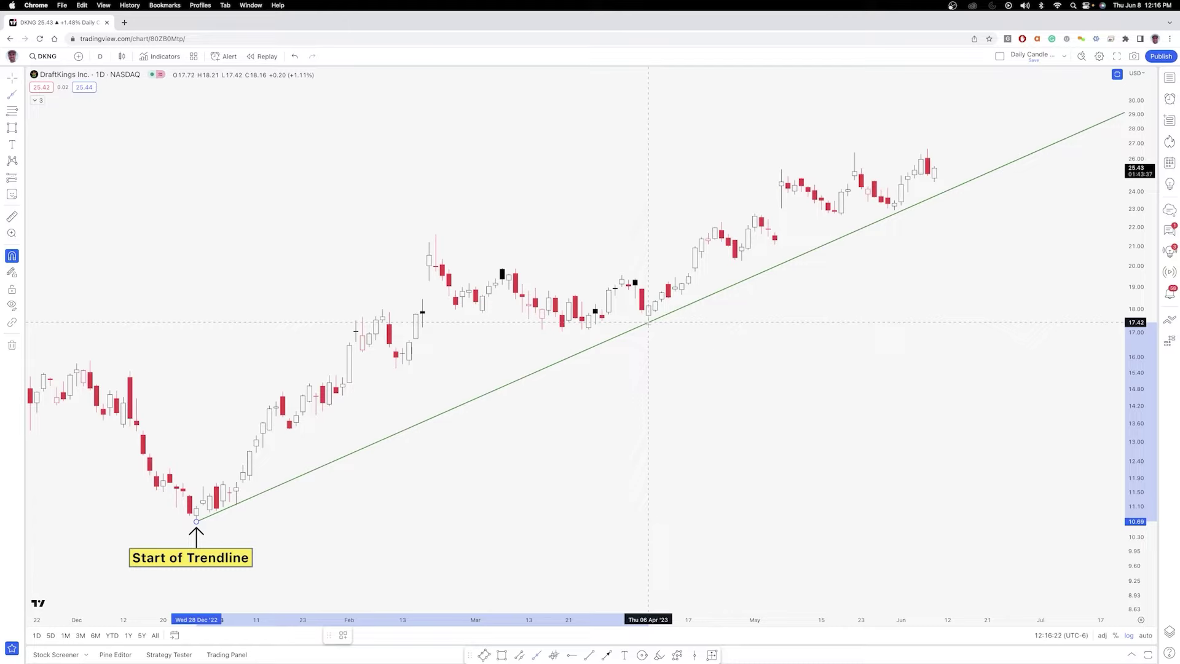
pyautogui.click(649, 327)
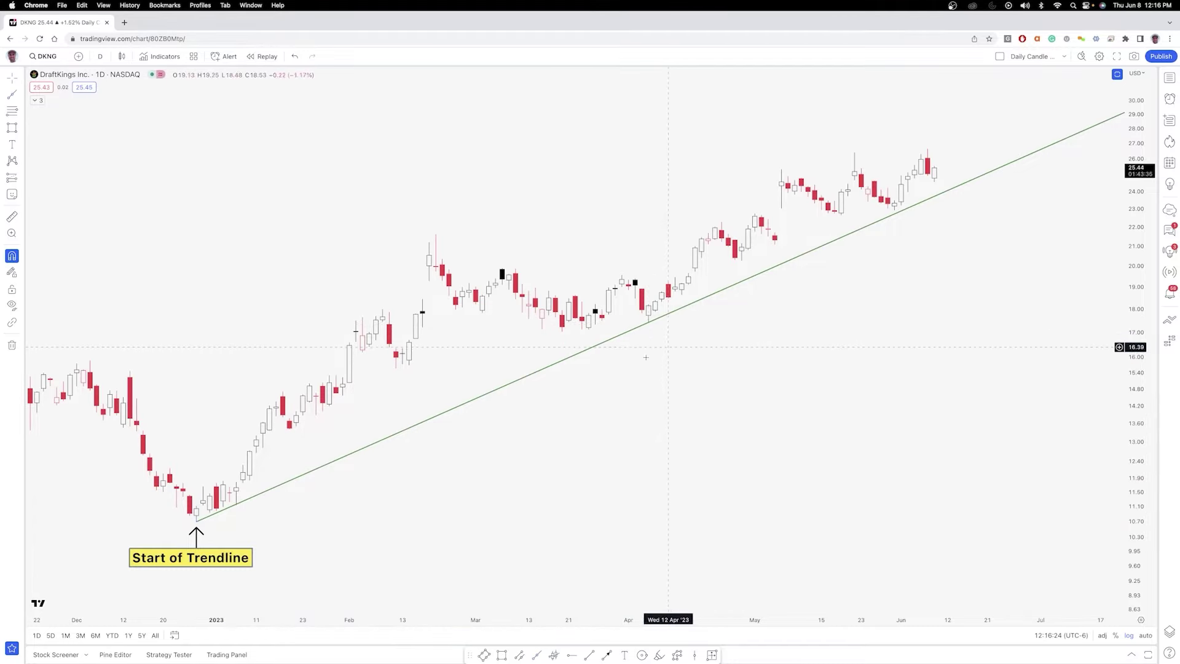
pyautogui.moveTo(196, 539)
pyautogui.mouseDown()
pyautogui.moveTo(195, 519)
pyautogui.moveTo(295, 497)
pyautogui.moveTo(190, 528)
pyautogui.moveTo(227, 522)
pyautogui.moveTo(535, 424)
pyautogui.moveTo(653, 330)
pyautogui.mouseUp()
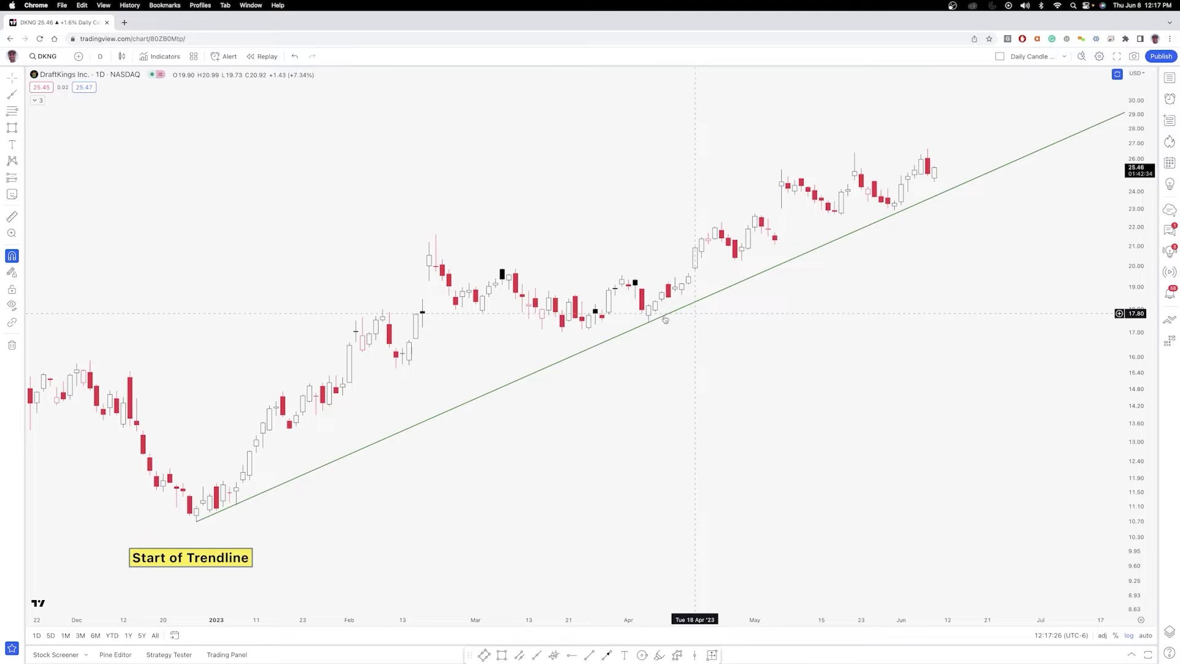
# - Draw an upward arrow under the late-May low, pointing at the green trend ray
pyautogui.click(607, 656)
pyautogui.click(901, 257)
pyautogui.click(901, 206)
pyautogui.moveTo(901, 241); pyautogui.dragTo(895, 251)
pyautogui.click(944, 245)
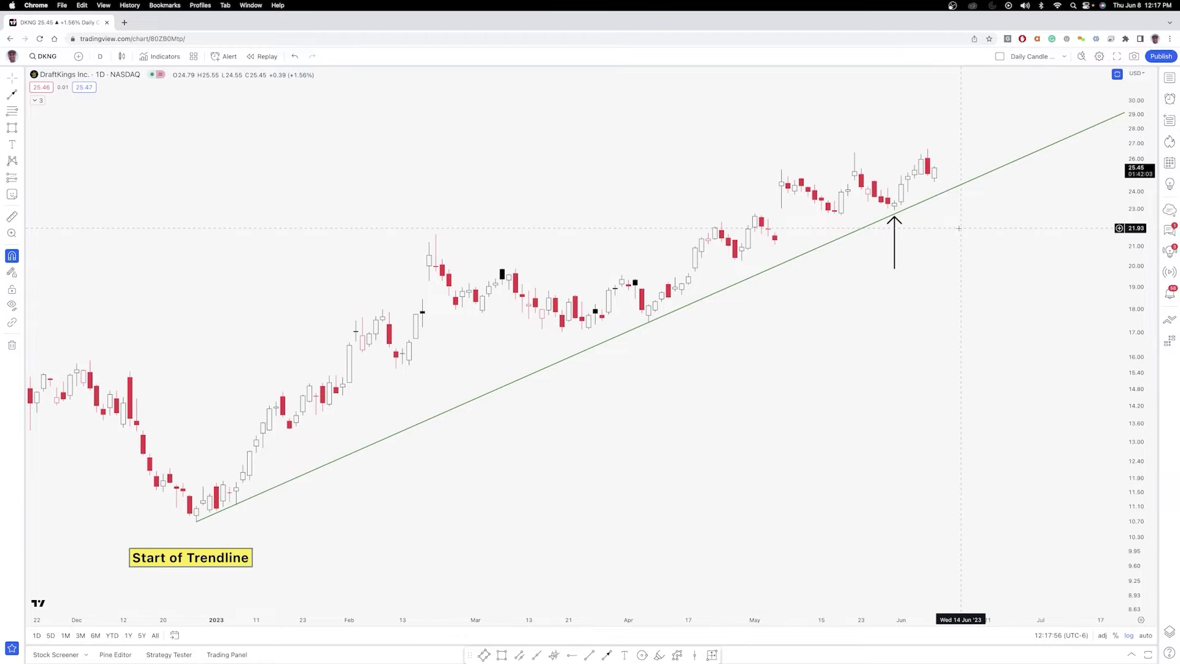
# - Replace the trend ray with a parallel channel from the December low to the 6 April low
pyautogui.press('super+z')
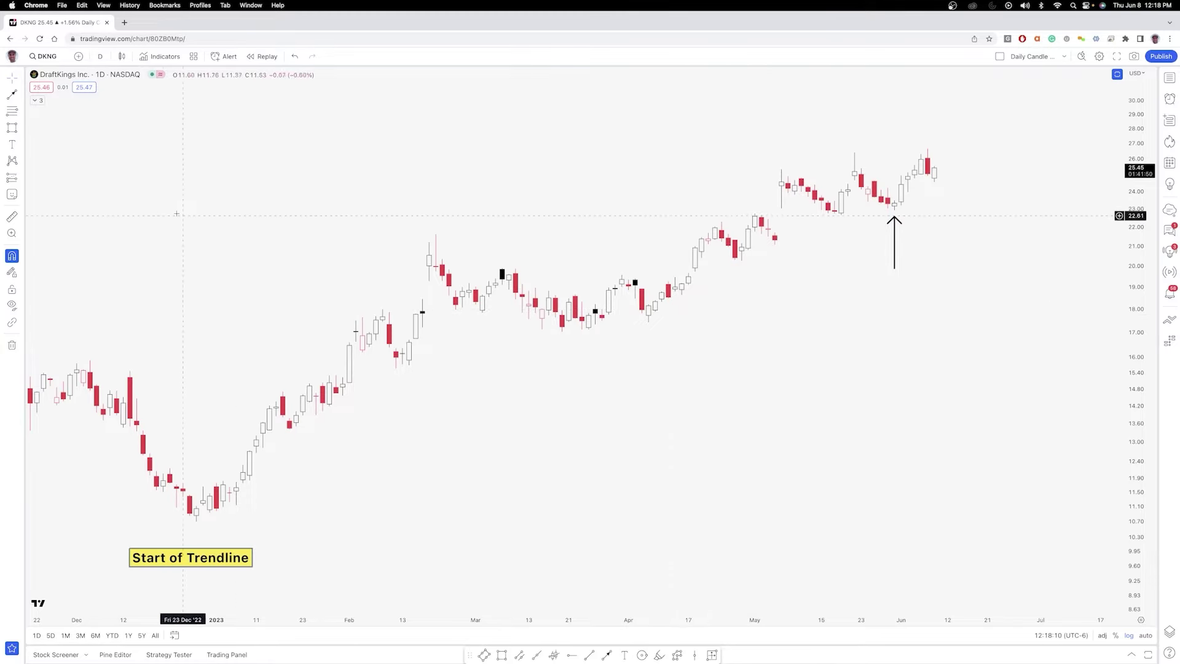
pyautogui.click(22, 96)
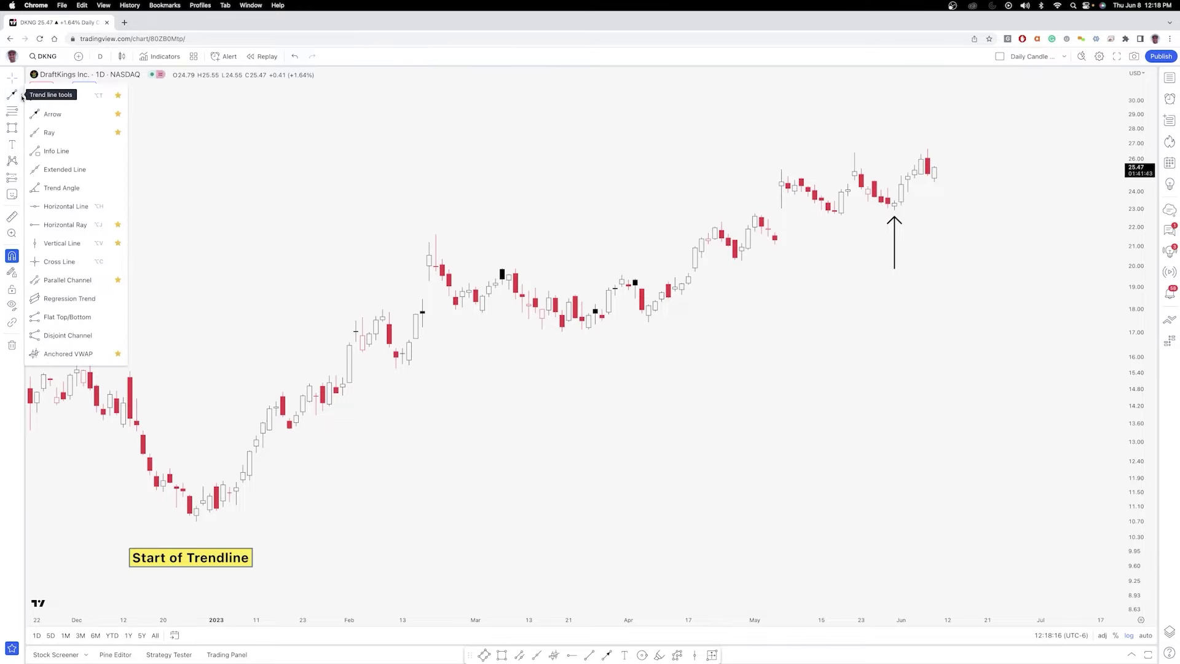
pyautogui.click(69, 281)
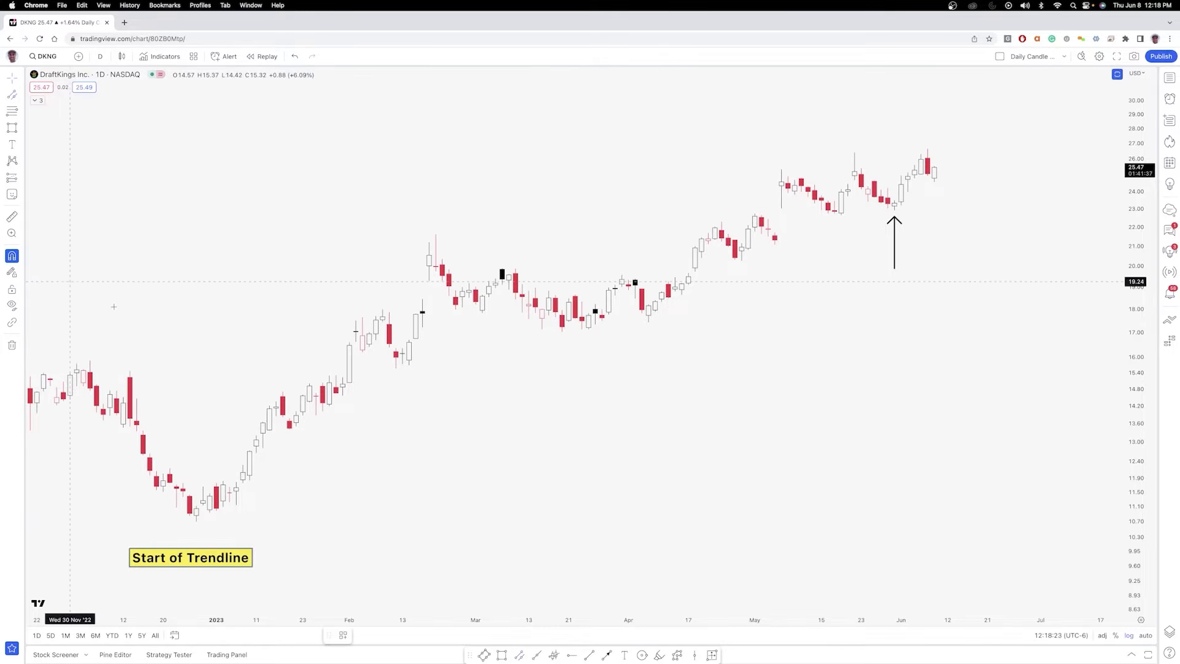
pyautogui.click(197, 521)
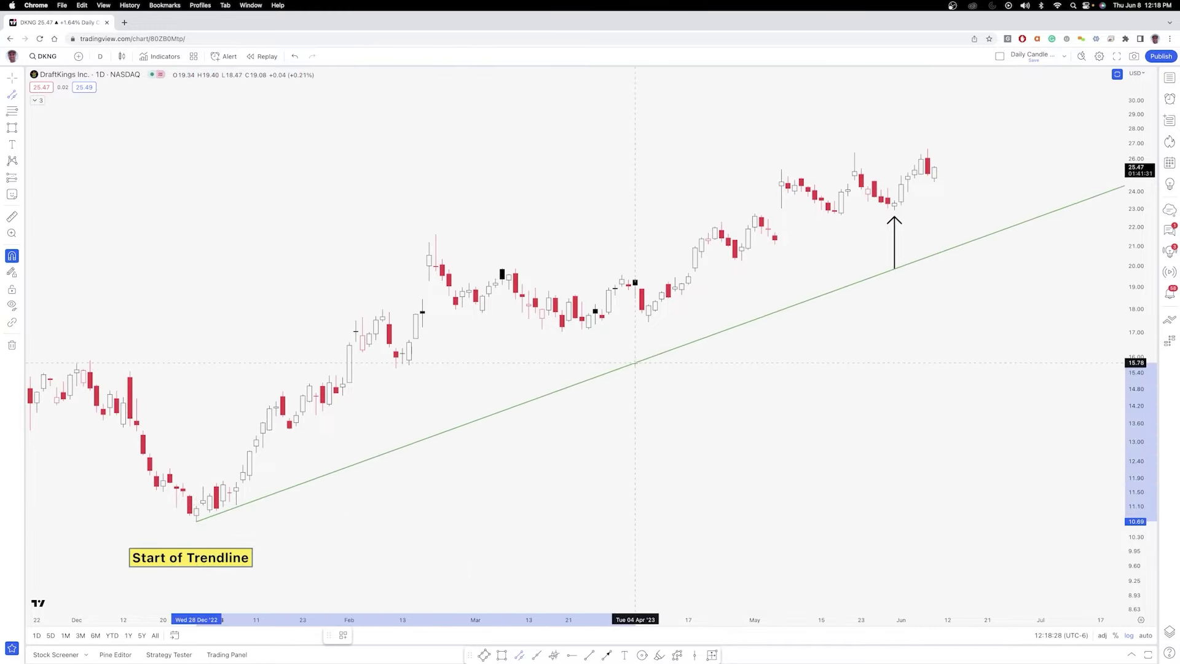
pyautogui.click(648, 323)
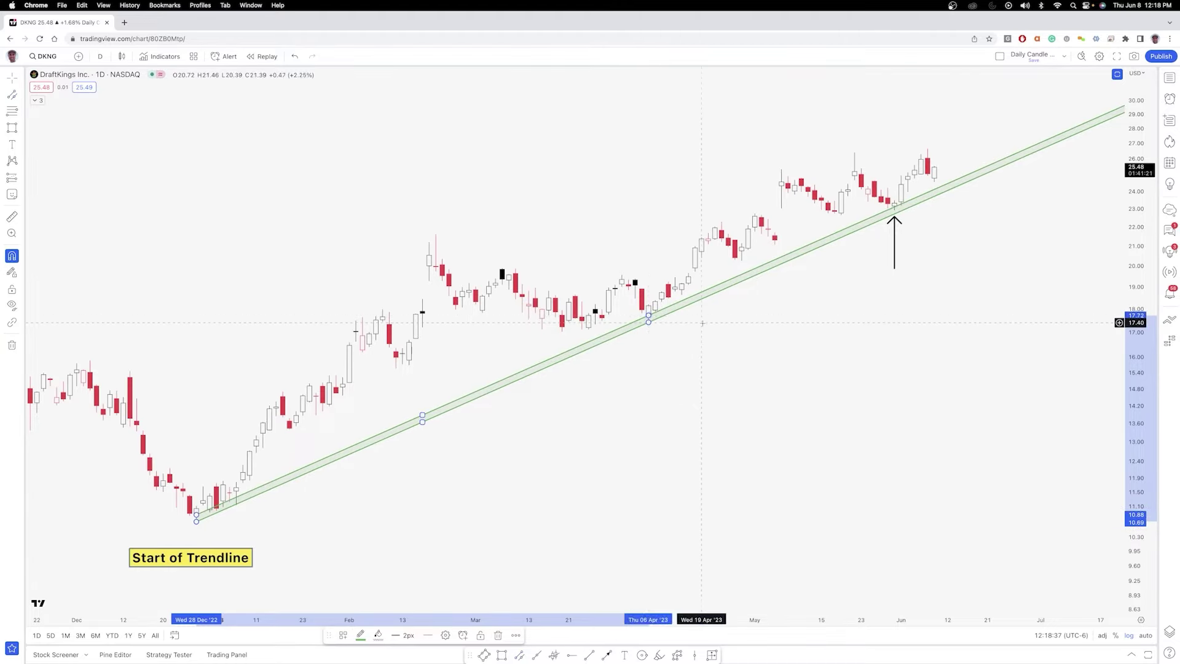
# - Finish placing the green channel, then delete the upward arrow at the late-May touch
pyautogui.click(649, 311)
pyautogui.click(649, 317)
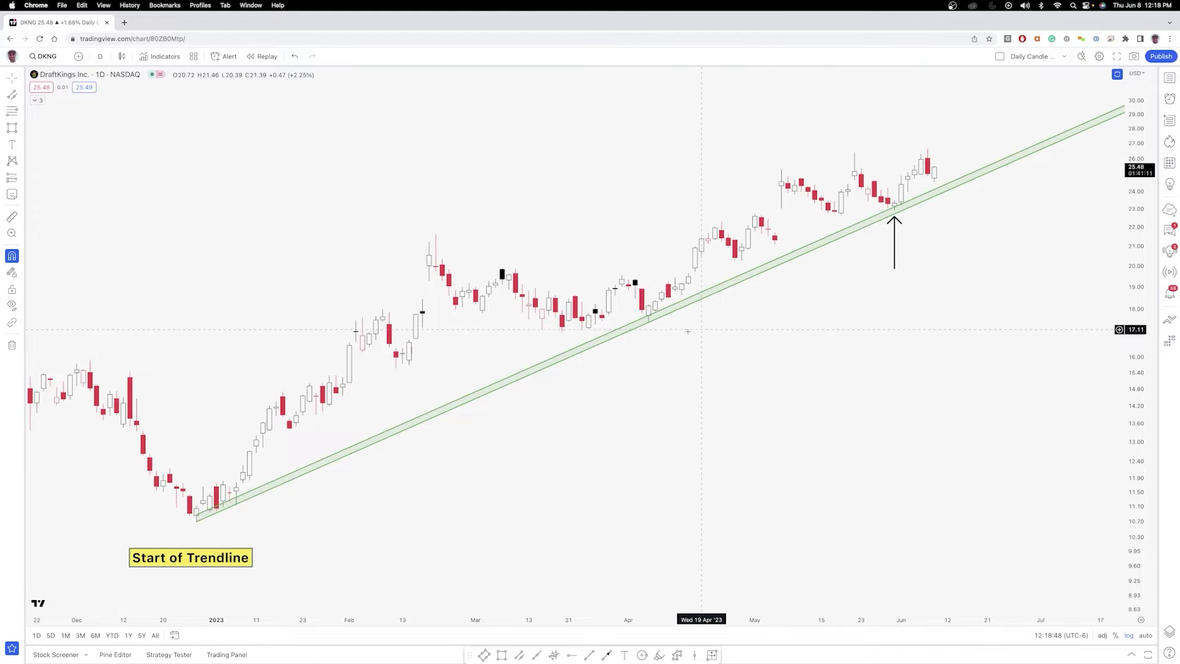
pyautogui.click(895, 253)
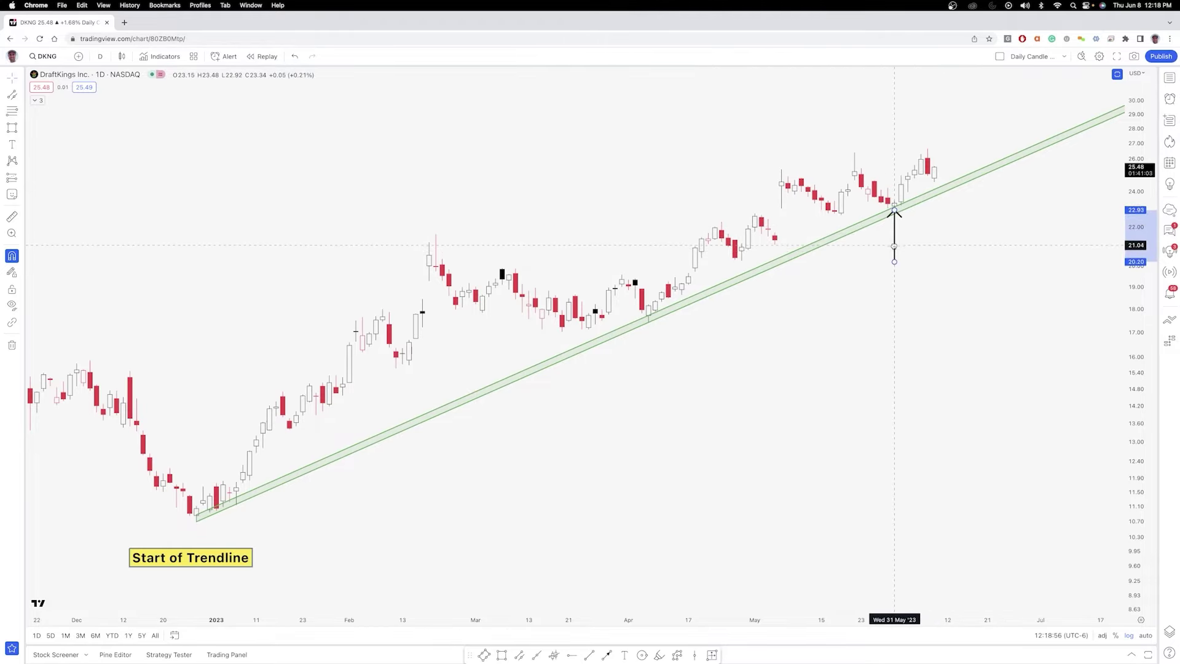
pyautogui.click(971, 254)
pyautogui.click(895, 248)
pyautogui.moveTo(894, 247)
pyautogui.mouseDown()
pyautogui.moveTo(195, 538)
pyautogui.moveTo(213, 553)
pyautogui.moveTo(192, 556)
pyautogui.moveTo(642, 369)
pyautogui.moveTo(648, 352)
pyautogui.moveTo(887, 243)
pyautogui.moveTo(902, 252)
pyautogui.mouseUp()
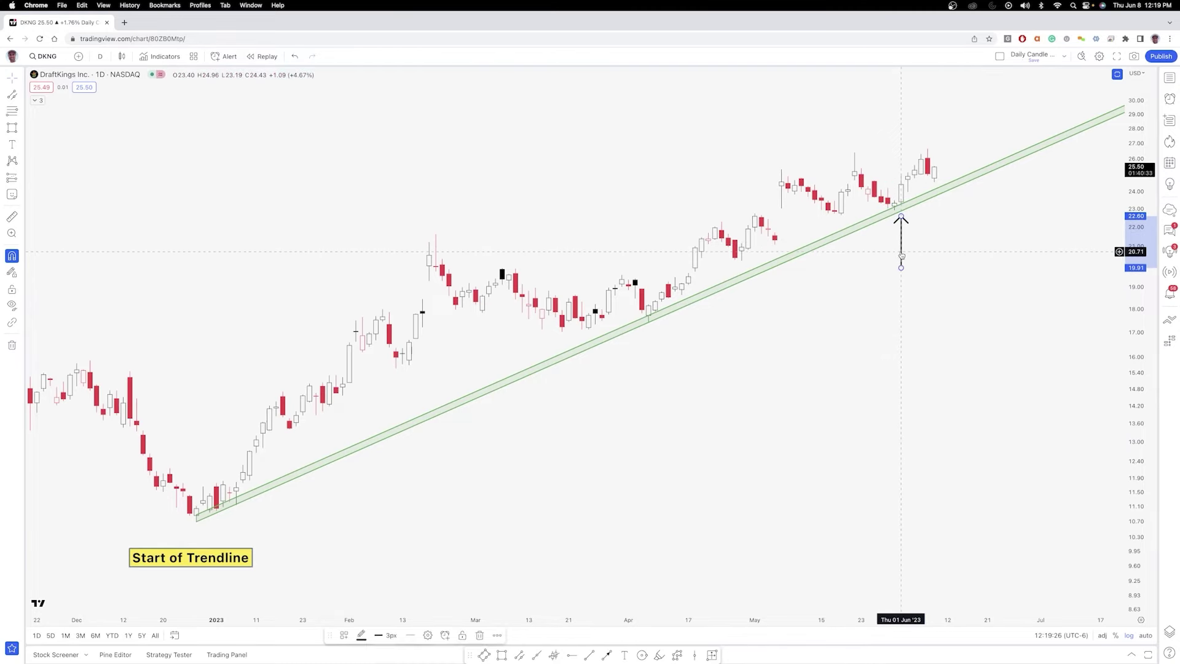
pyautogui.press('Delete')
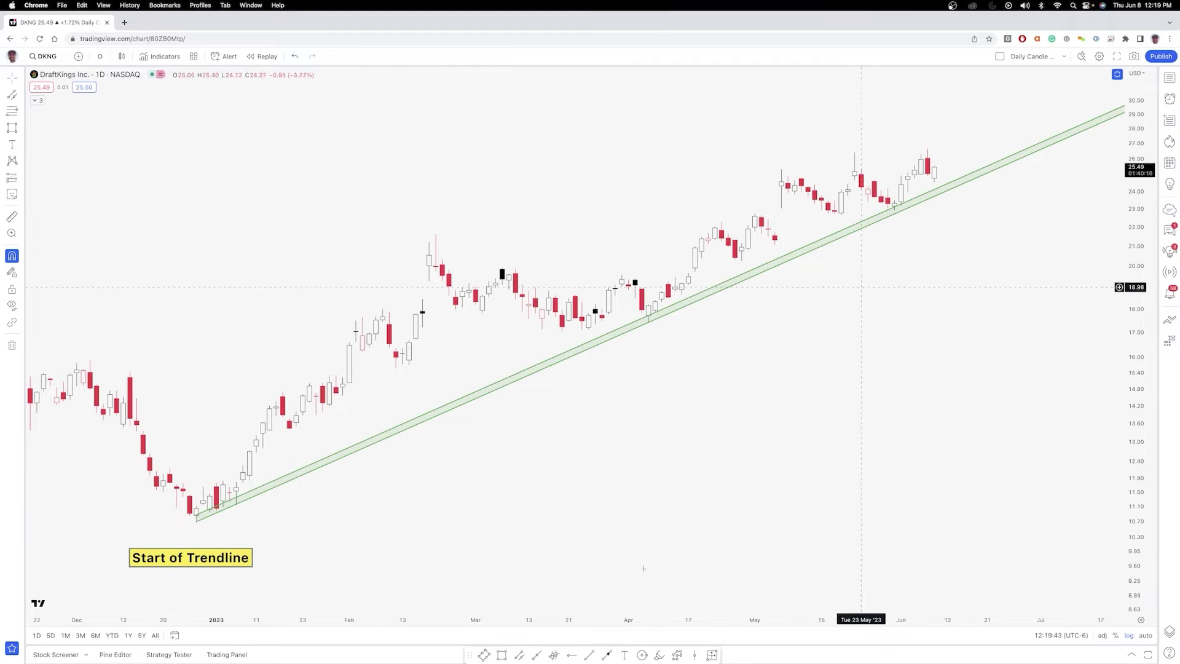
# - Draw a vertical upward arrow from 20.15 to 22.92 at the late-May channel touch
pyautogui.click(607, 655)
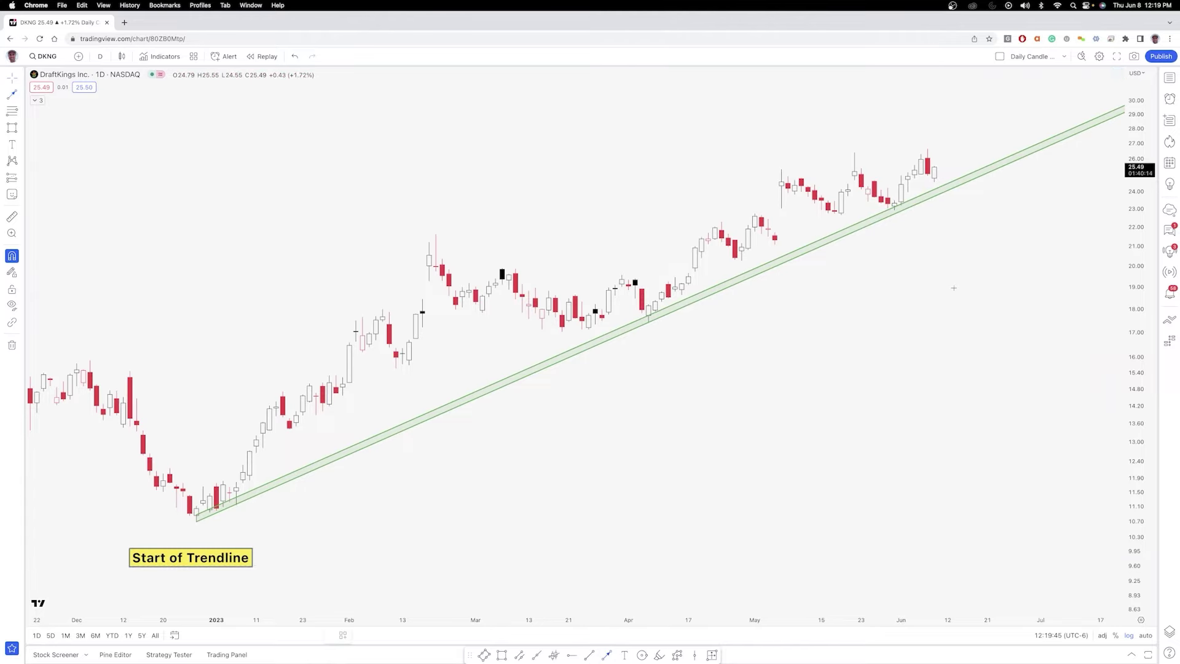
pyautogui.click(895, 263)
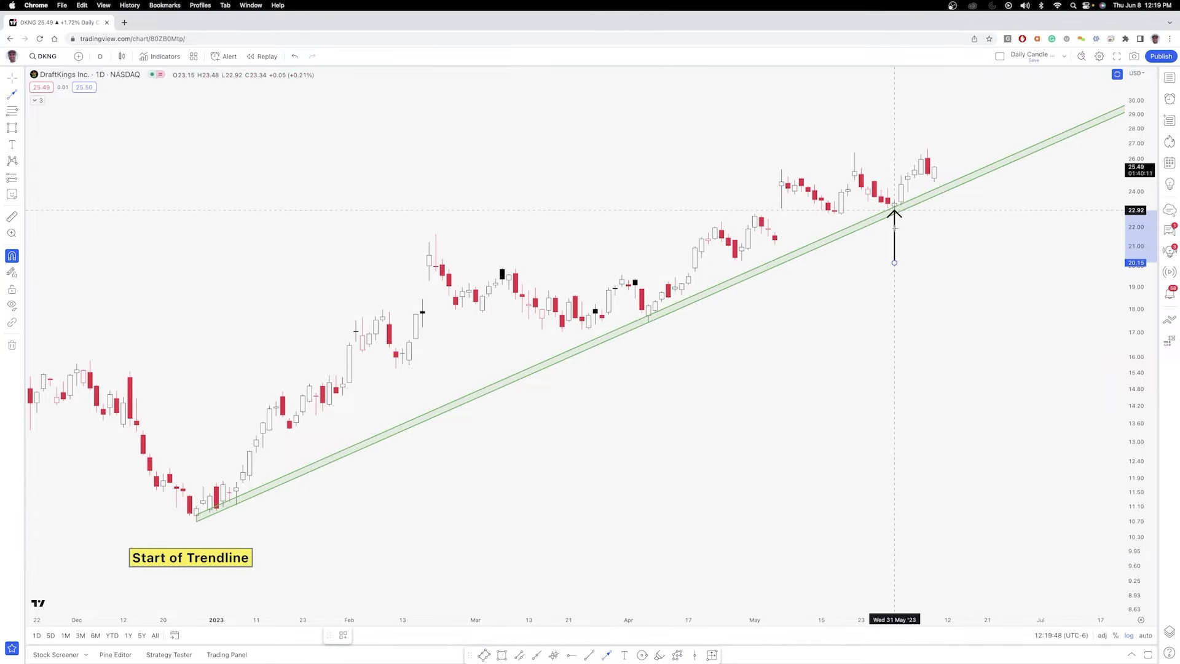
pyautogui.click(894, 211)
pyautogui.press('Escape')
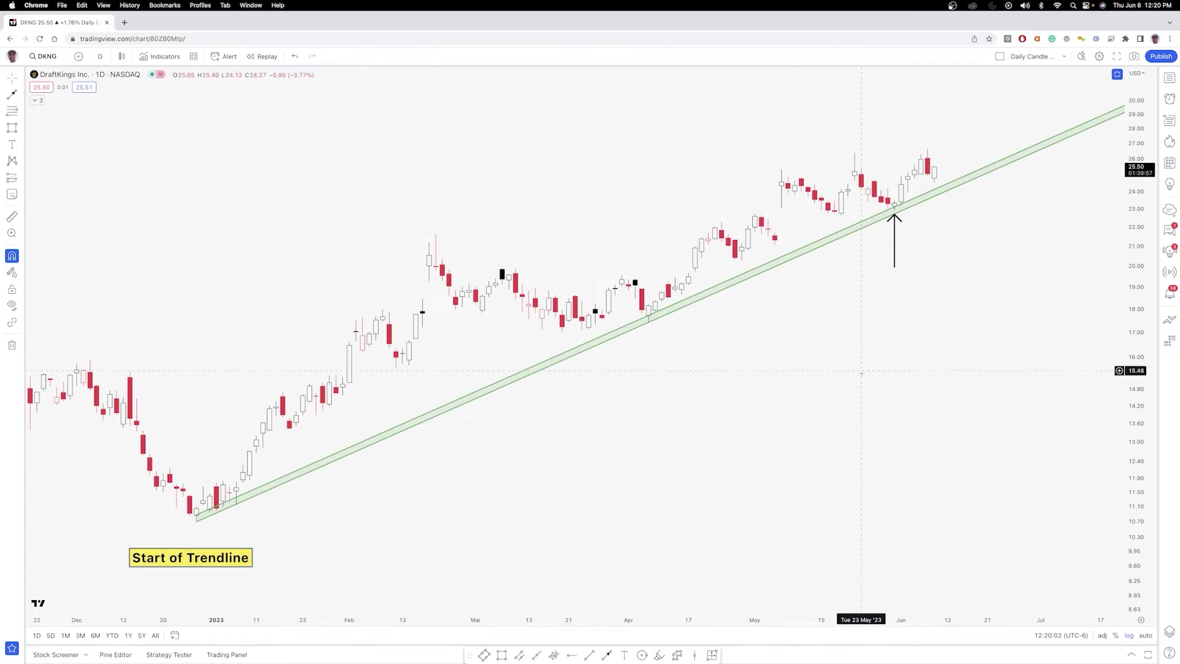
pyautogui.click(855, 156)
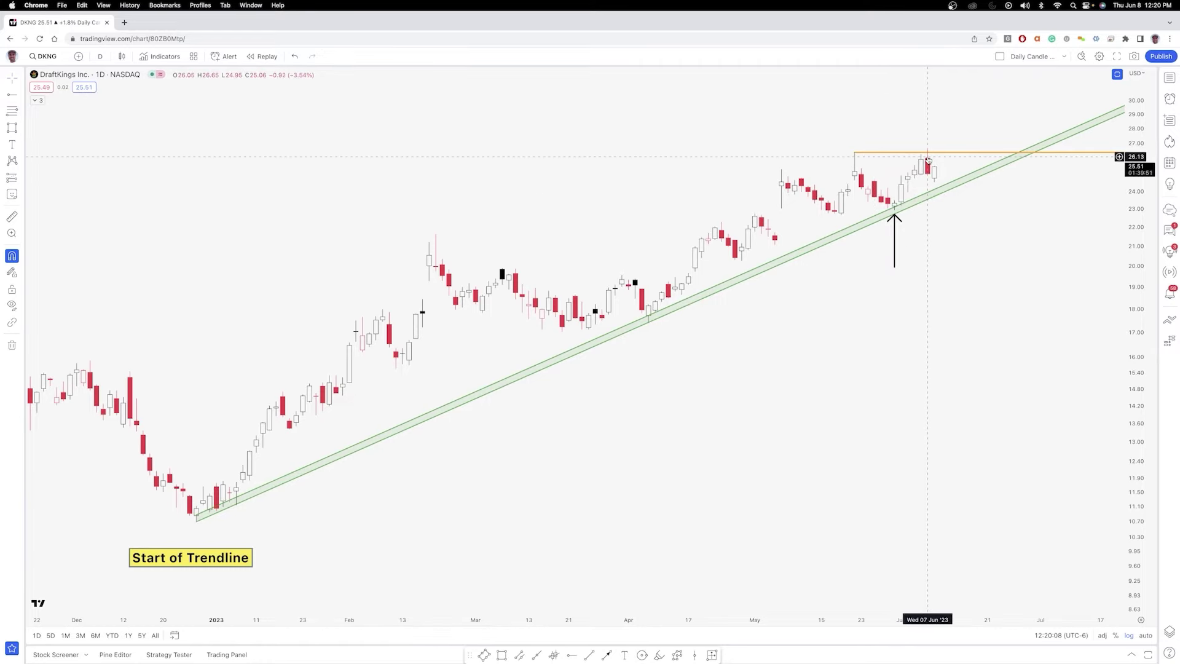
pyautogui.click(897, 153)
pyautogui.press('Delete')
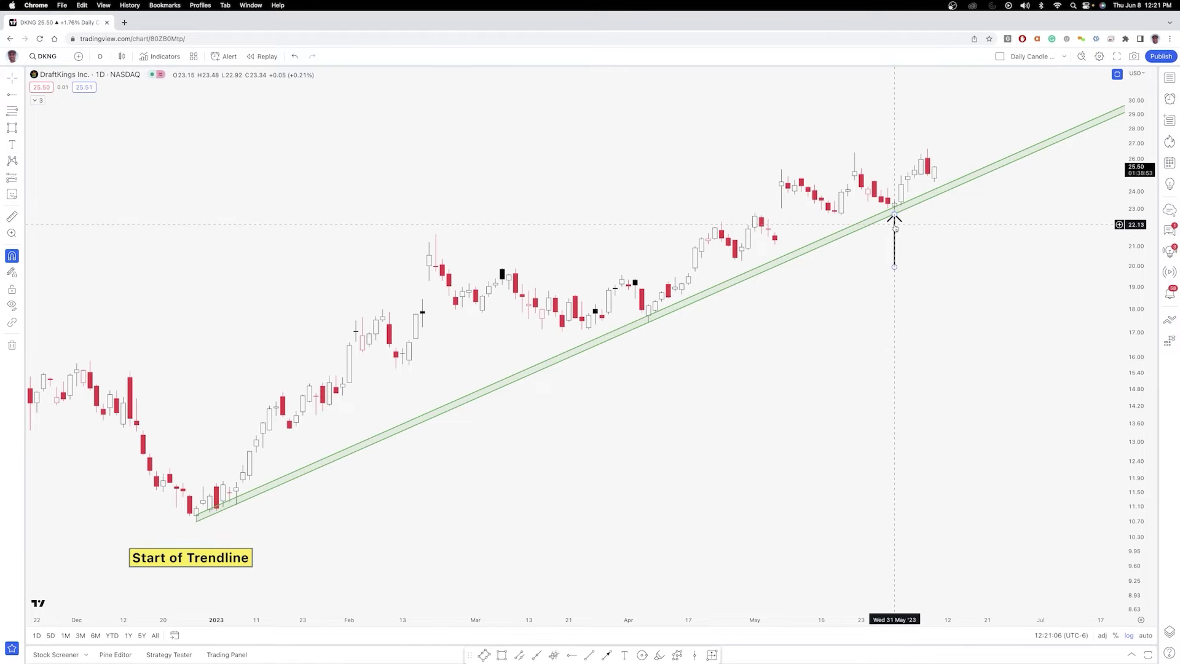
# - Shift the upward arrow to point at the 1 June touch of the green channel
pyautogui.click(895, 218)
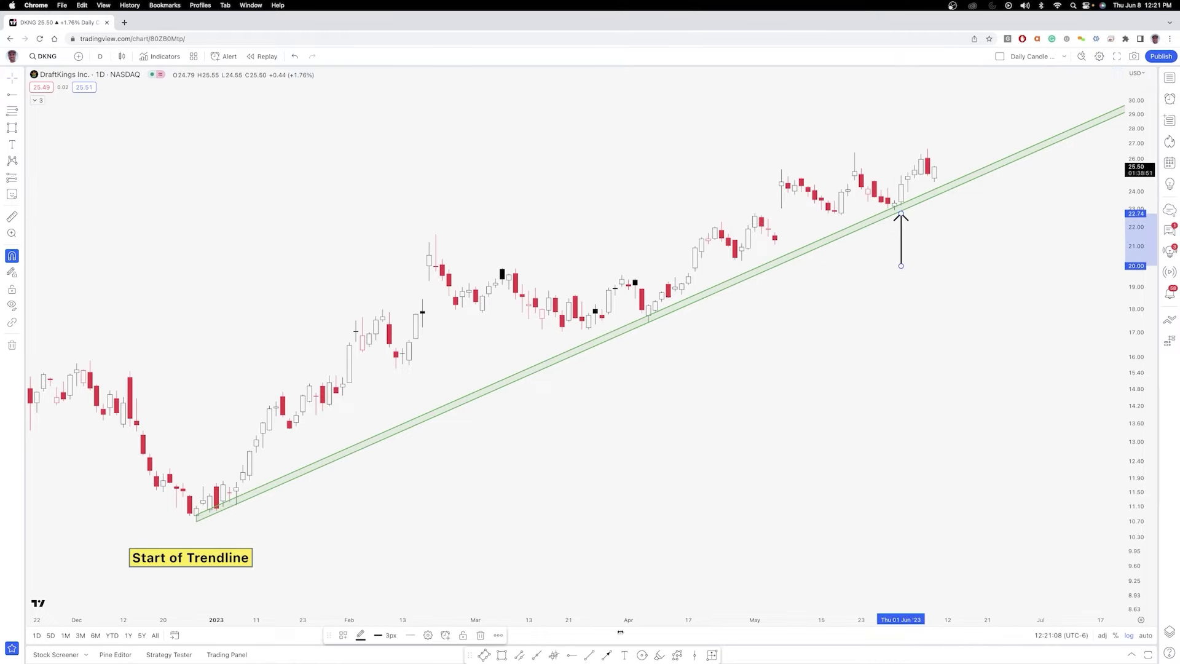
pyautogui.click(661, 656)
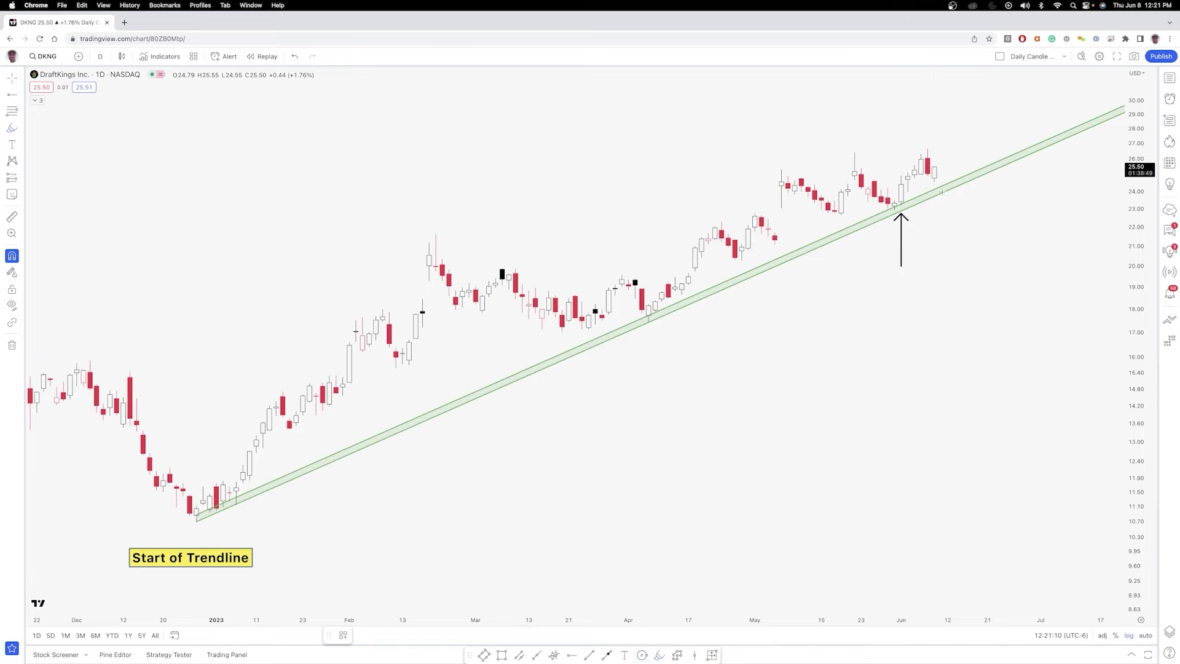
# - Sketch a freehand projected price path above the channel and move the arrow to late June
pyautogui.moveTo(868, 194)
pyautogui.mouseDown()
pyautogui.moveTo(915, 127)
pyautogui.moveTo(938, 122)
pyautogui.moveTo(965, 148)
pyautogui.moveTo(983, 115)
pyautogui.moveTo(1020, 152)
pyautogui.mouseUp()
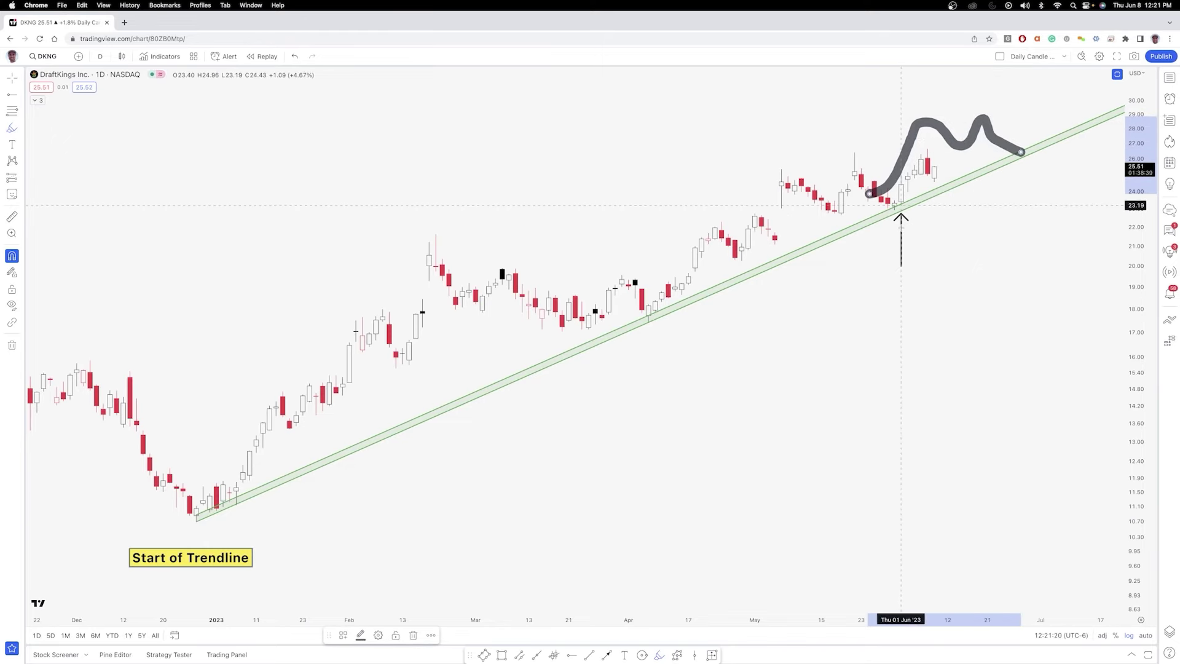
pyautogui.click(901, 230)
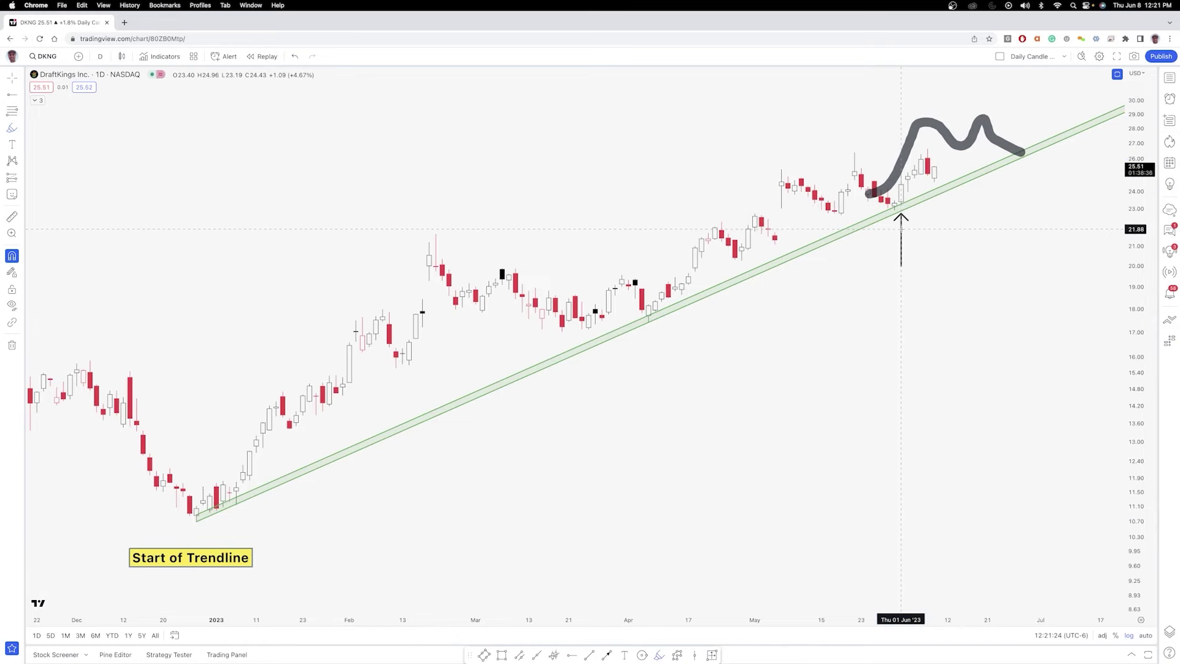
pyautogui.click(901, 231)
pyautogui.moveTo(901, 230)
pyautogui.mouseDown()
pyautogui.moveTo(1001, 212)
pyautogui.moveTo(1021, 182)
pyautogui.mouseUp()
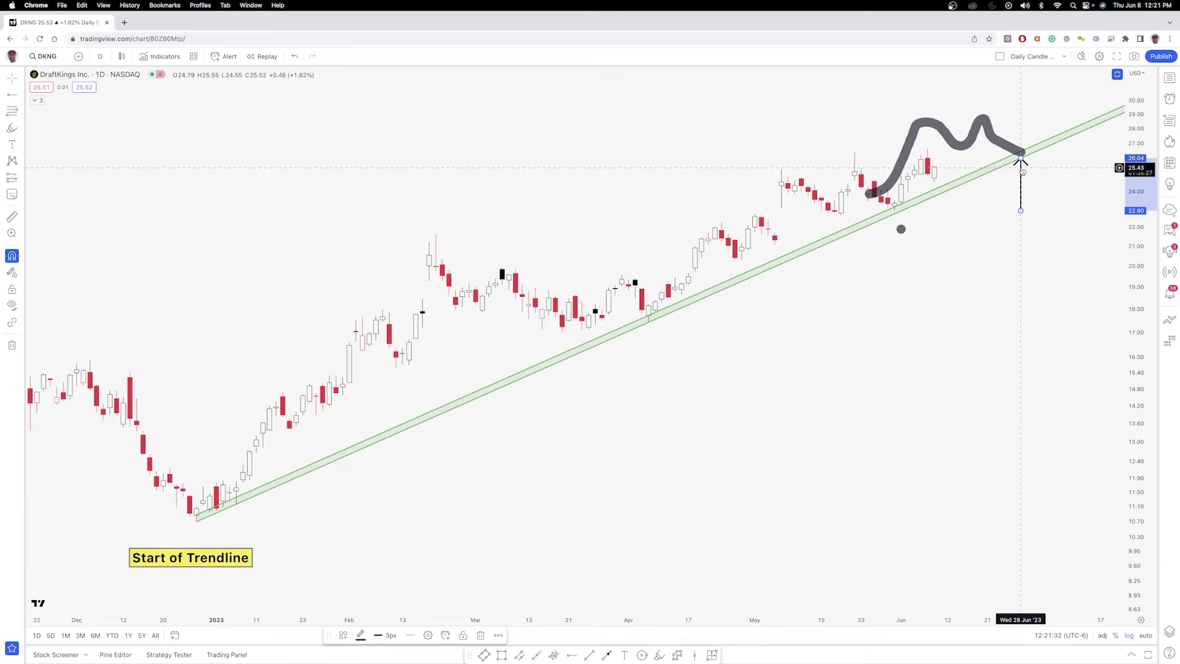
# - Delete the upward arrow and the grey freehand sketch
pyautogui.press('Delete')
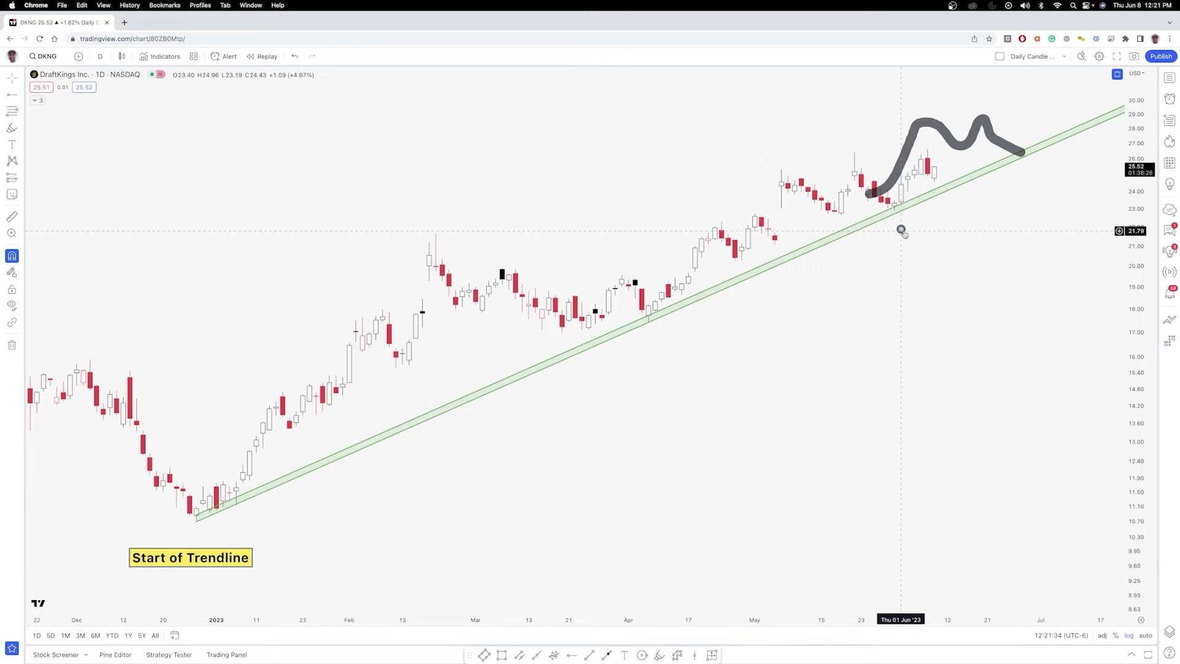
pyautogui.click(907, 158)
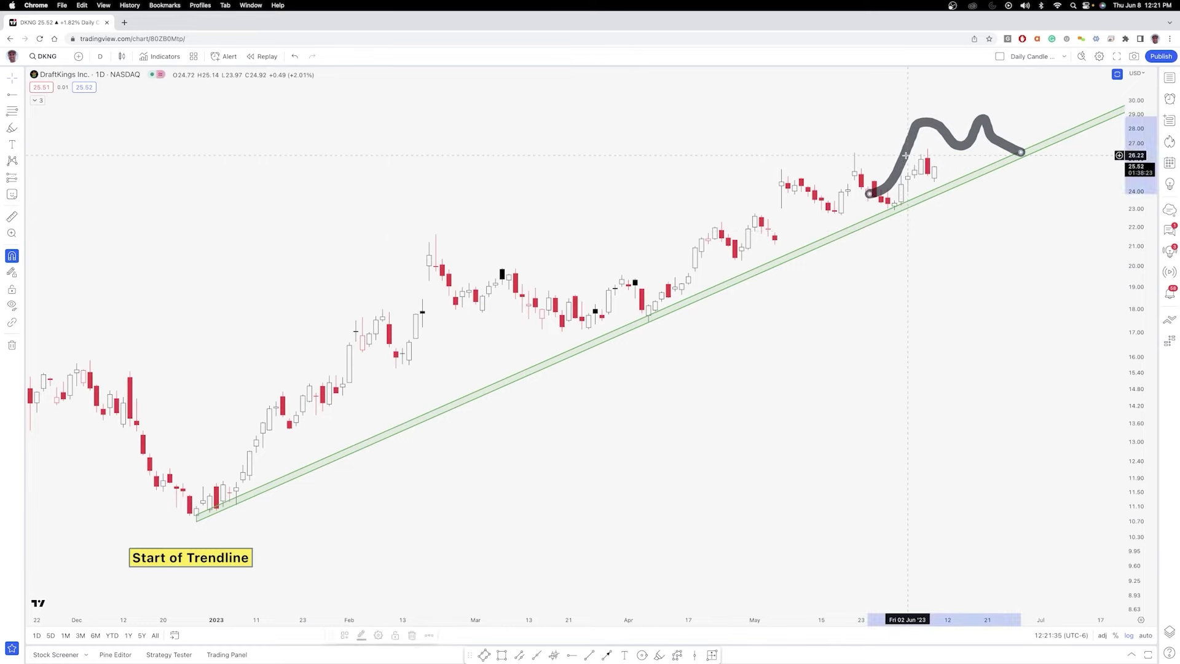
pyautogui.press('Delete')
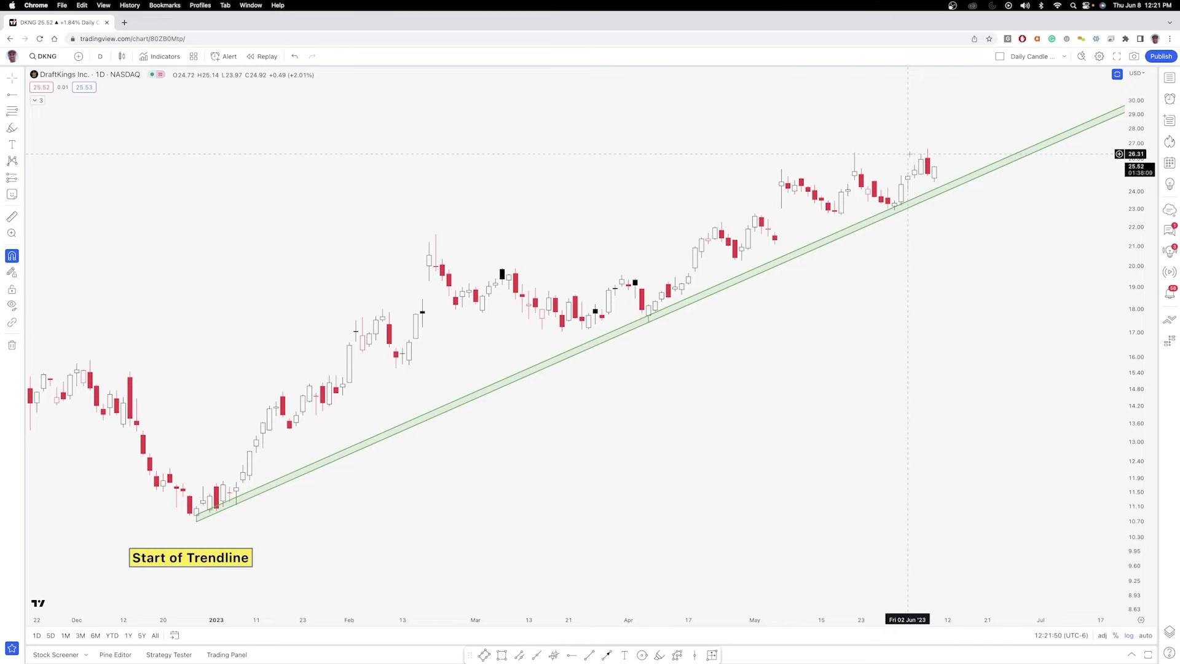
pyautogui.hscroll(-1, 909, 154)
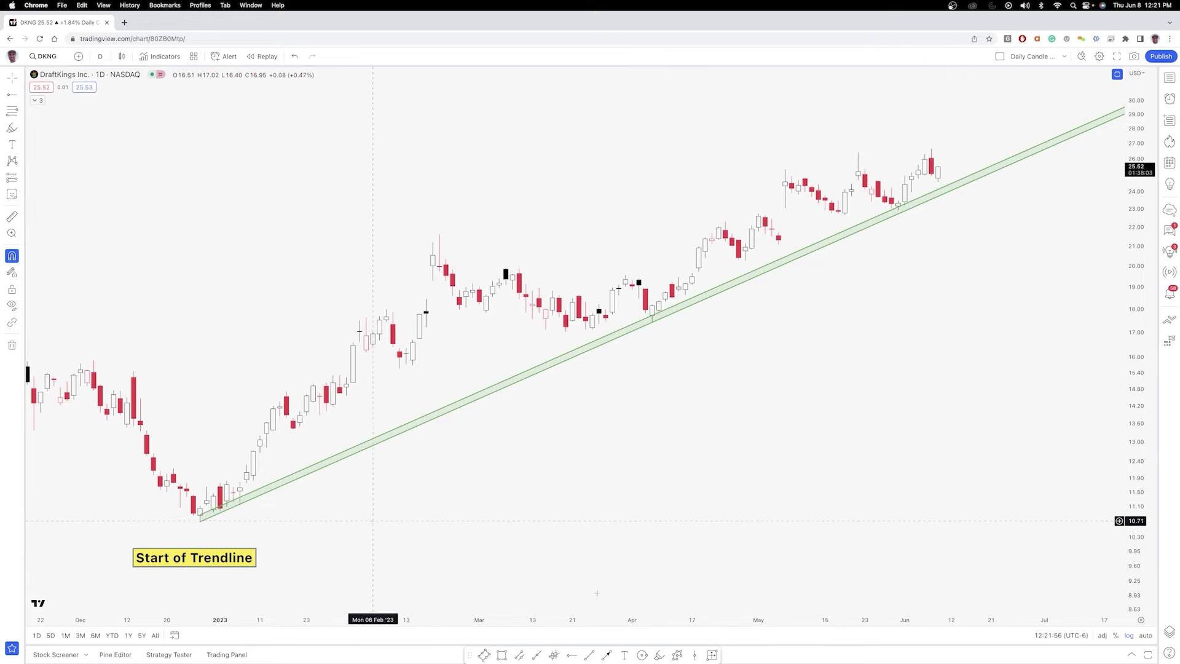
# - Draw a thin rectangle zone from the 22 May high near 26.65 across the early-June highs
pyautogui.click(501, 656)
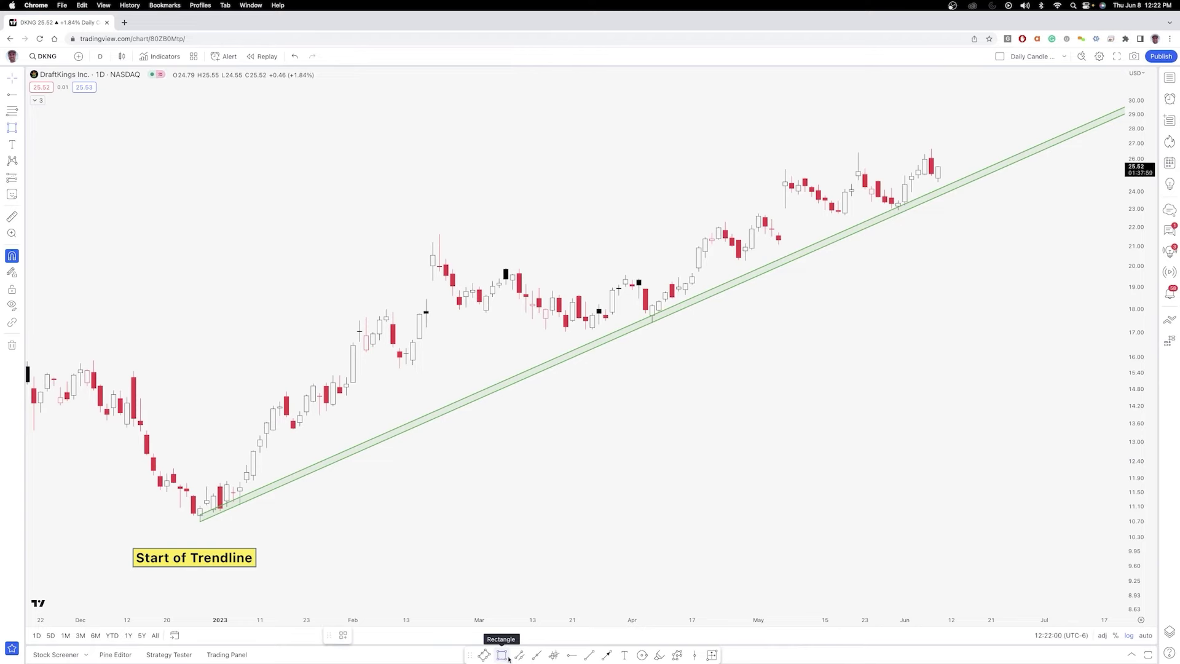
pyautogui.click(23, 129)
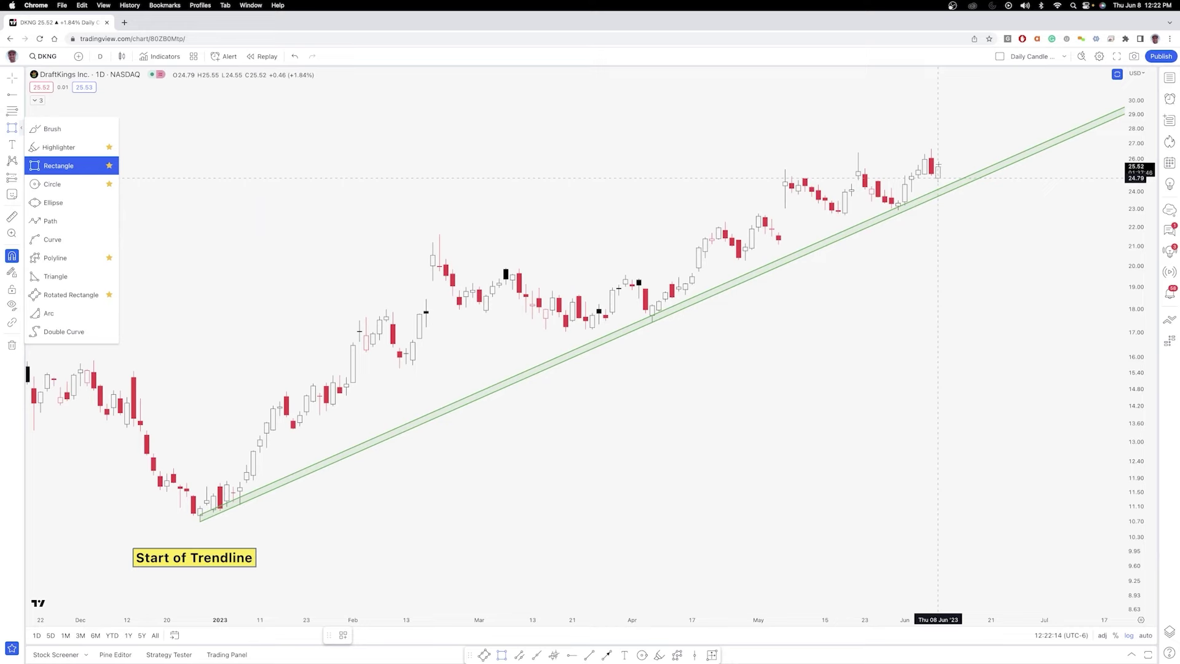
pyautogui.click(858, 152)
pyautogui.click(931, 151)
pyautogui.click(953, 140)
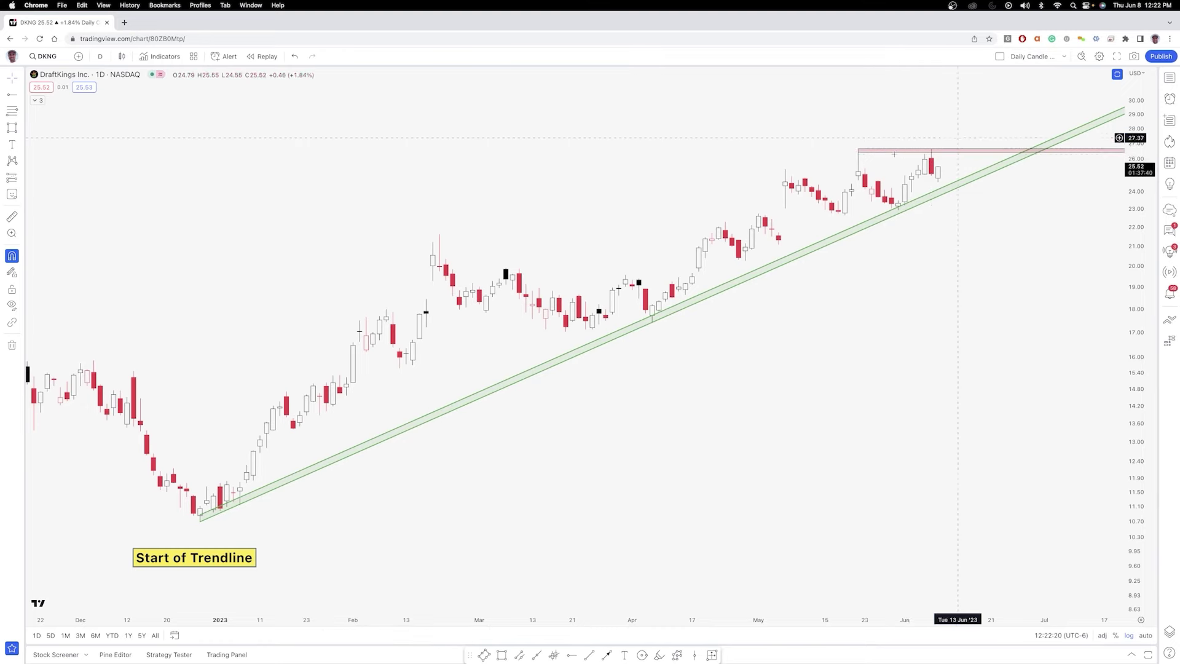
pyautogui.click(859, 153)
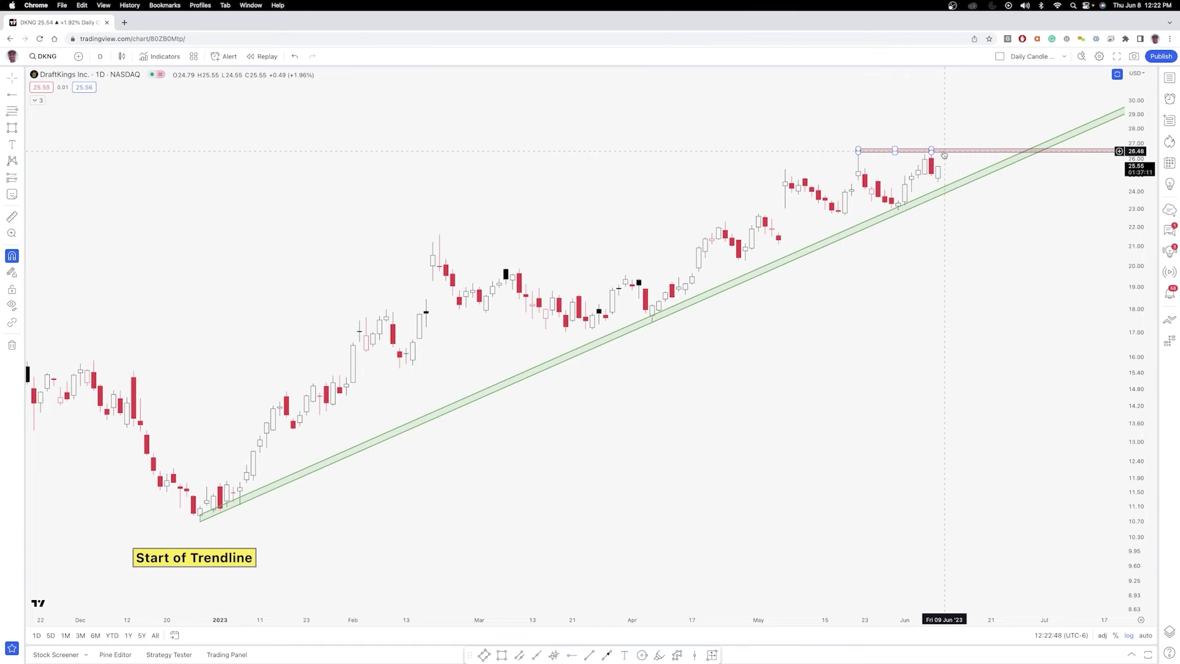
# - Nudge the red zone up to about 26.57, aligned with the May–June highs
pyautogui.moveTo(945, 150); pyautogui.dragTo(944, 153)
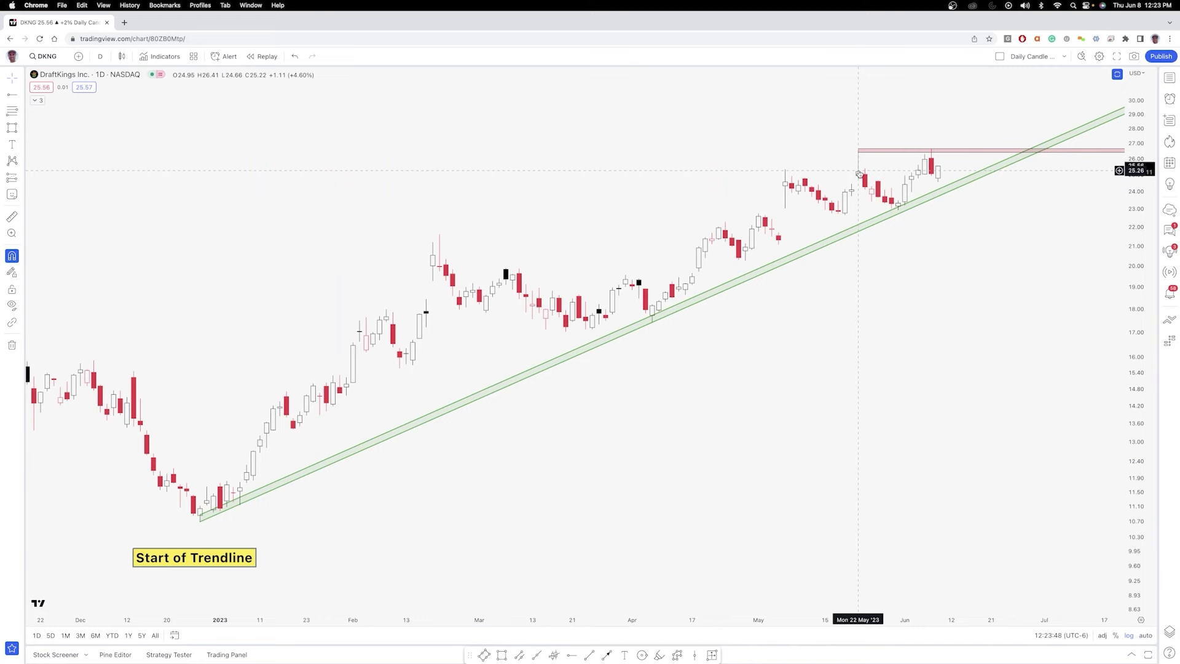
pyautogui.click(859, 151)
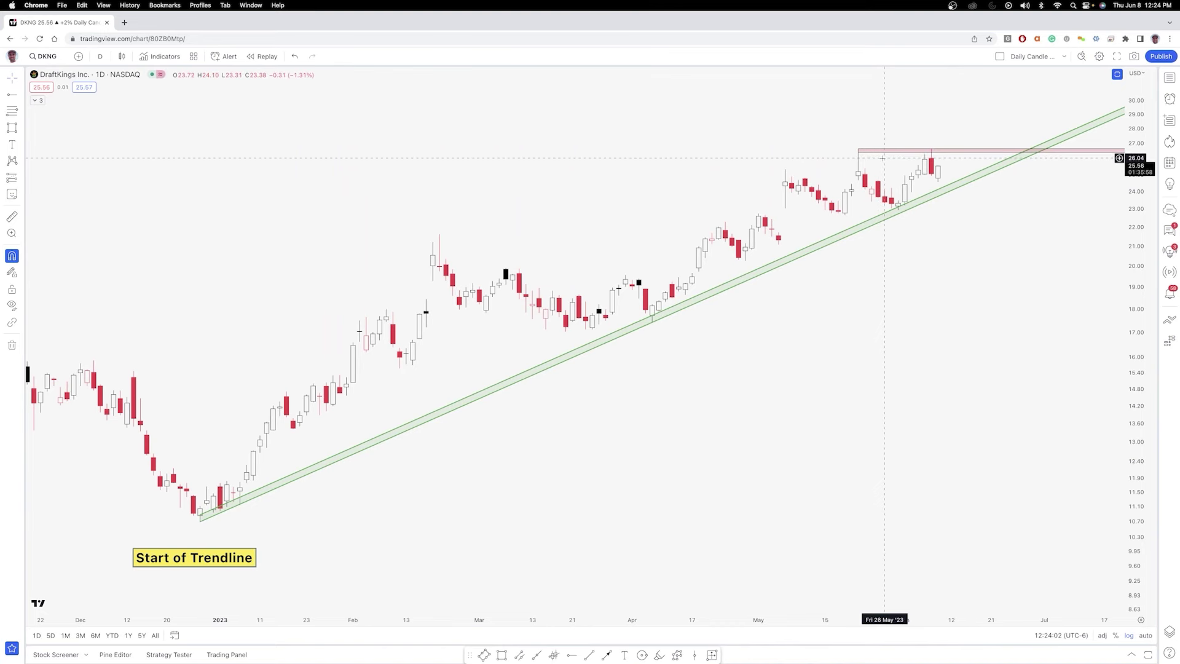
pyautogui.click(858, 152)
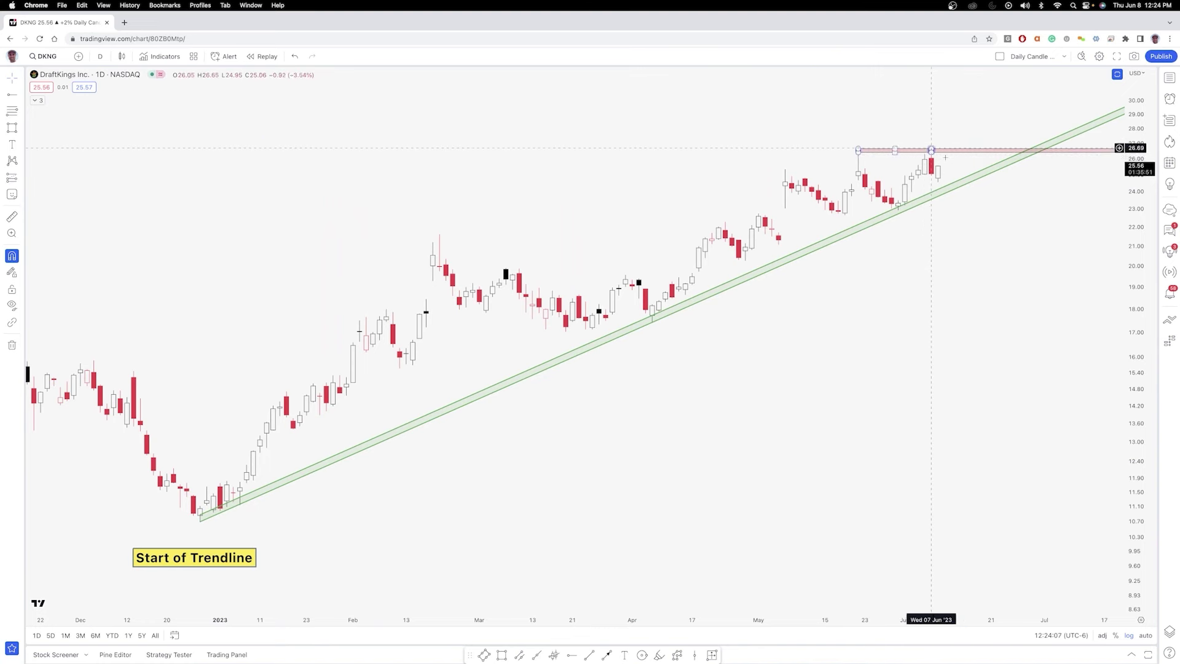
pyautogui.click(1010, 233)
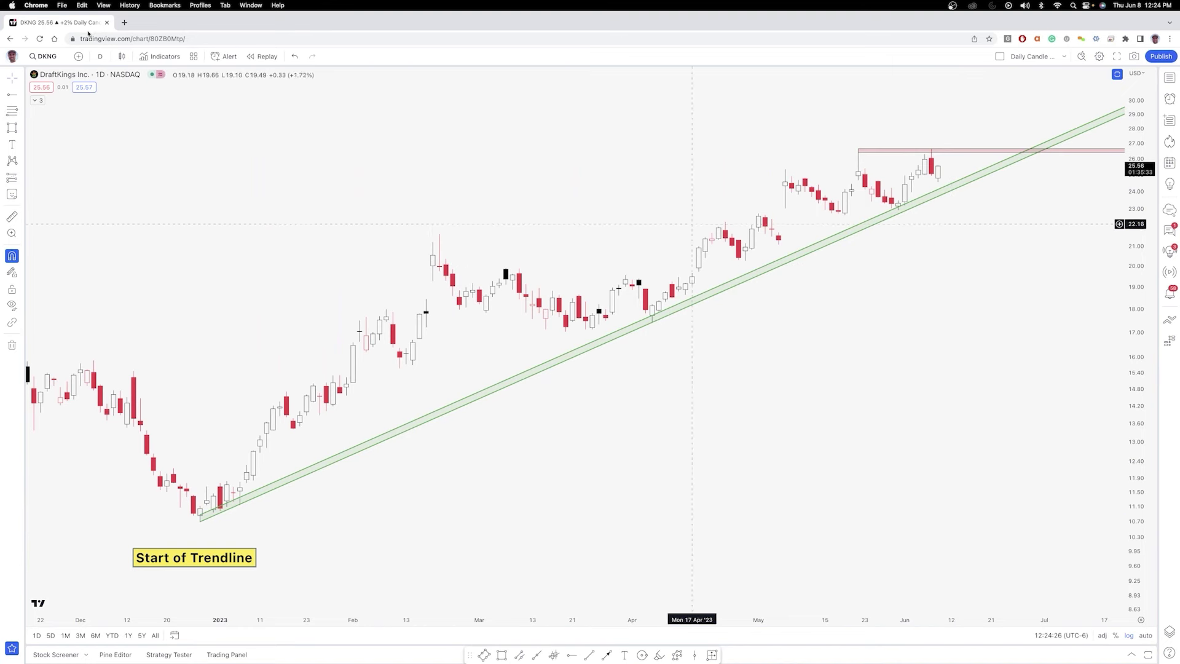
# - Select the Trend Line tool from the left toolbar's line tools list
pyautogui.click(22, 95)
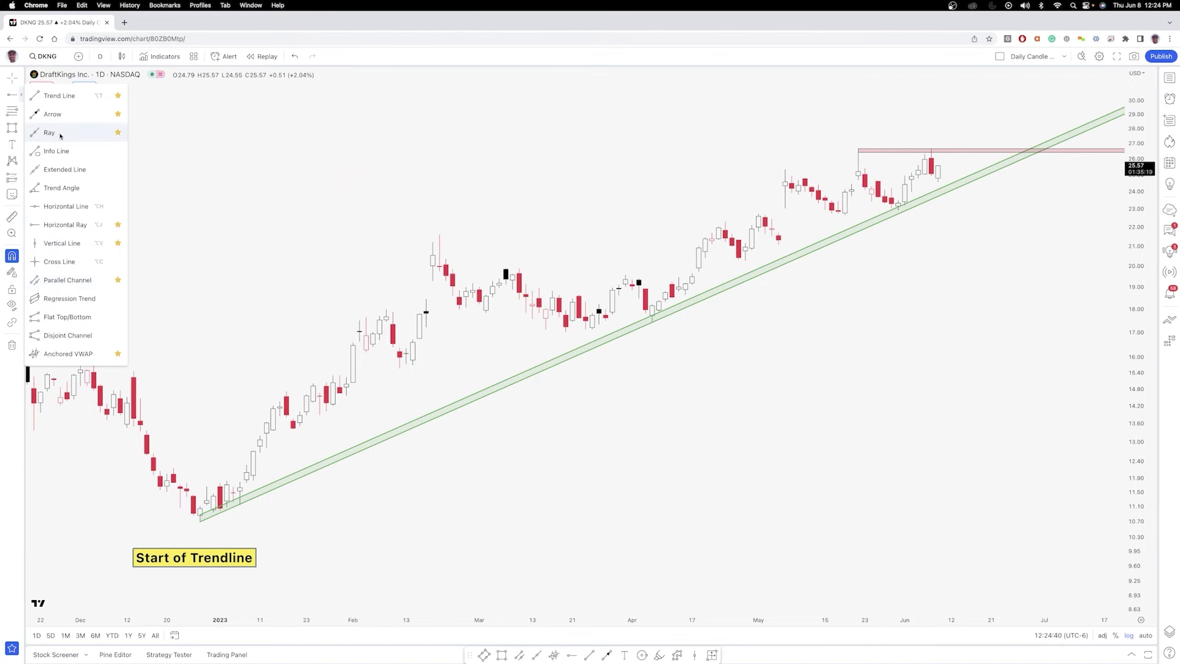
pyautogui.click(64, 95)
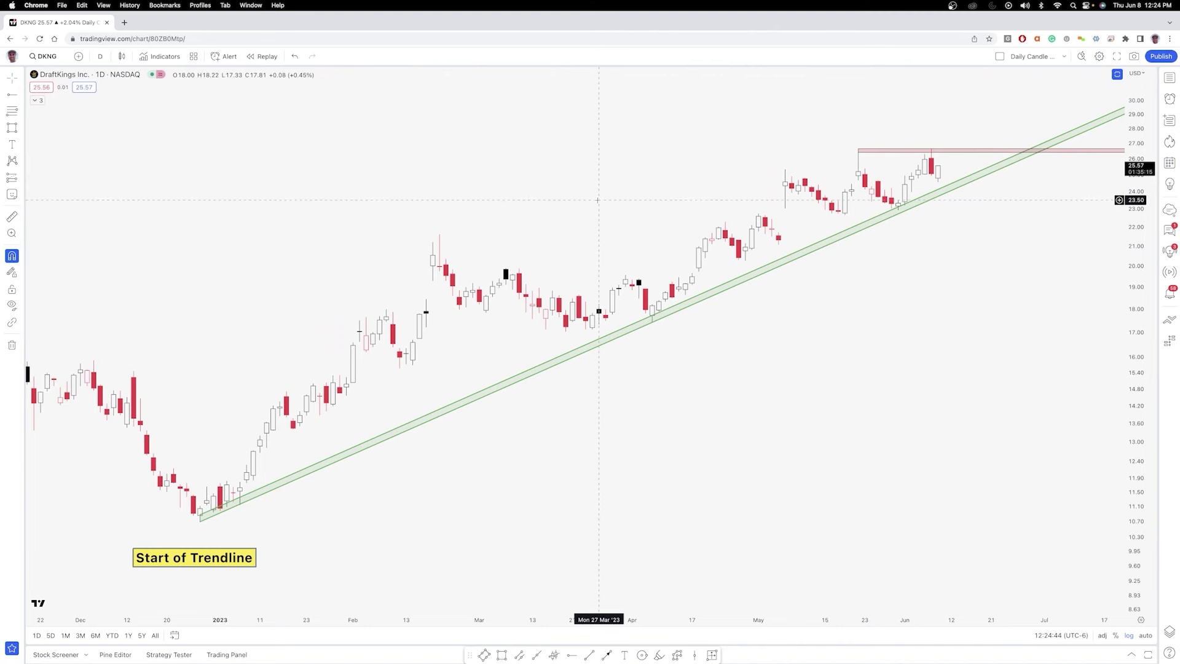